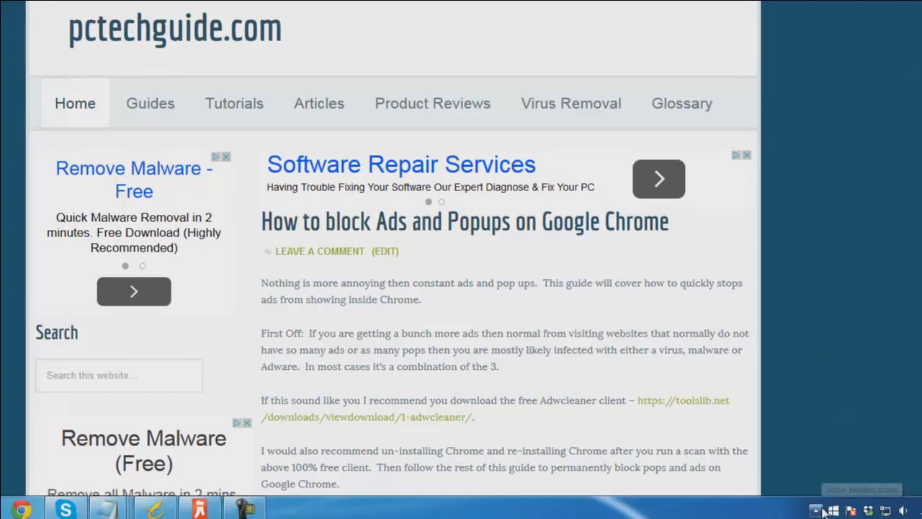
Step: Check the hidden notification area icons for programs running in the background, and close the list
left_click(815, 510)
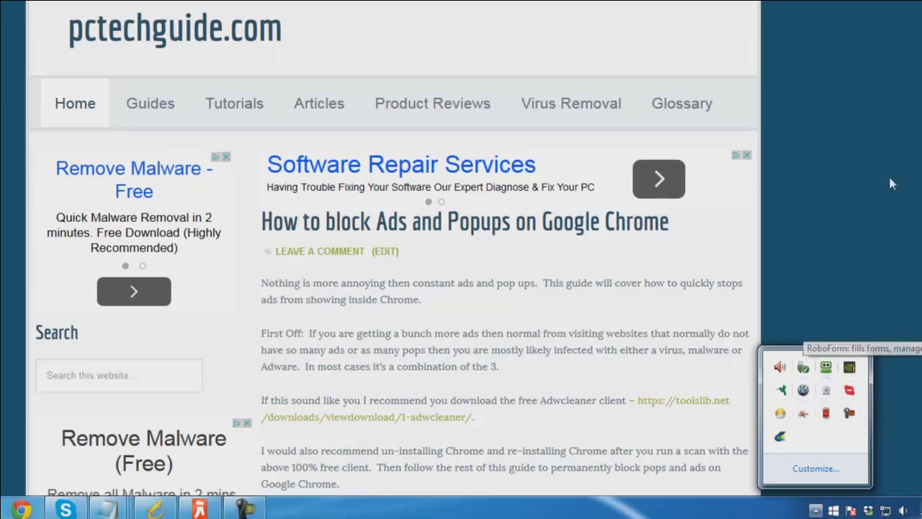
left_click(868, 160)
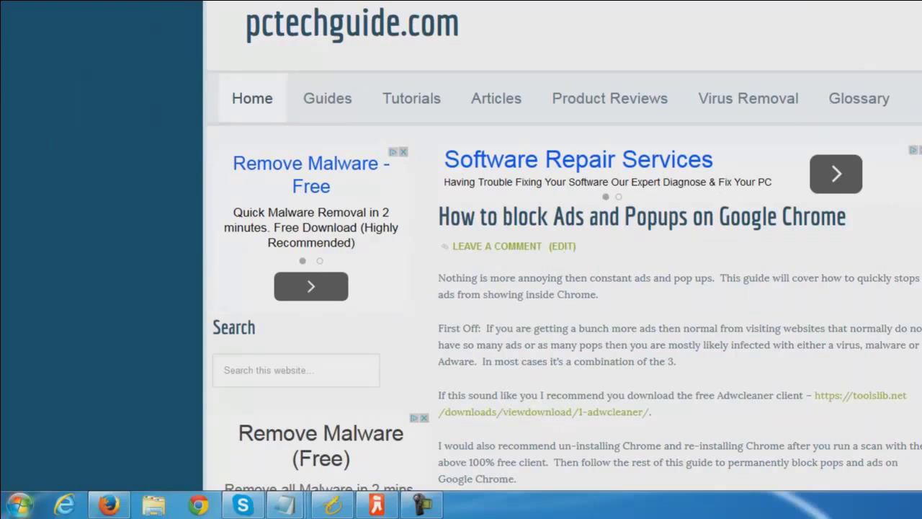
Step: Open the computer's system properties to check its processor, installed memory and system type
left_click(19, 508)
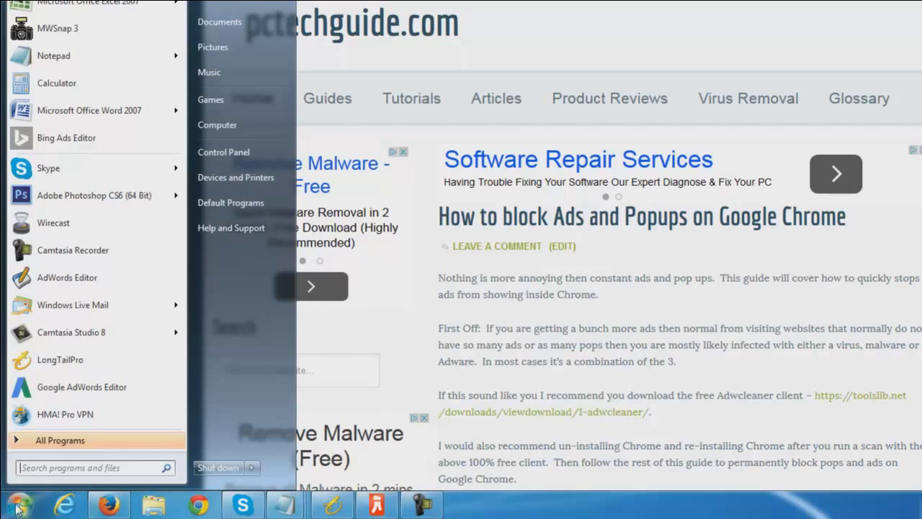
right_click(237, 125)
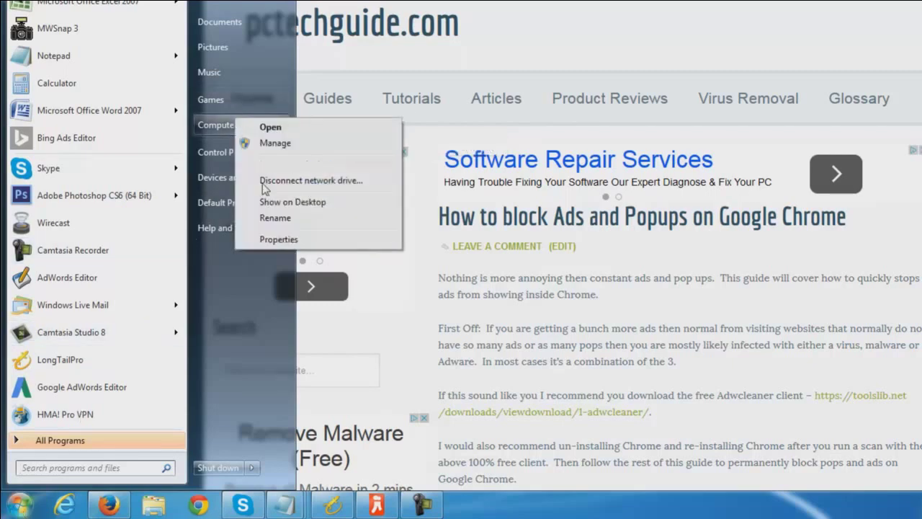
left_click(274, 242)
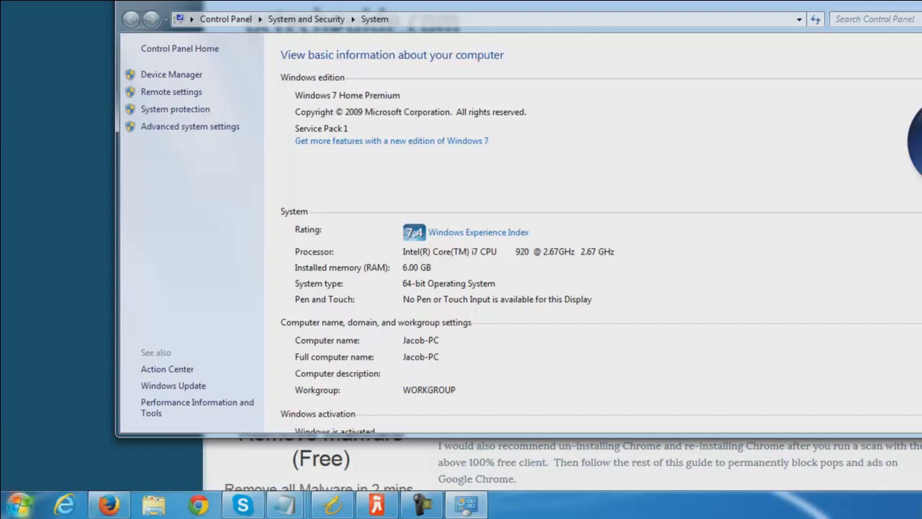
Step: Open the Computer window and select Local Disk (C:) to check its free space
left_click(19, 505)
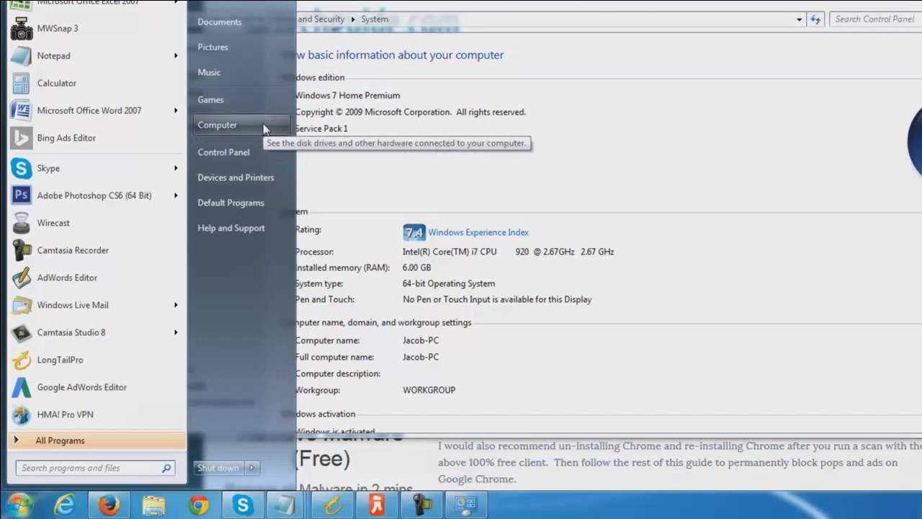
left_click(236, 130)
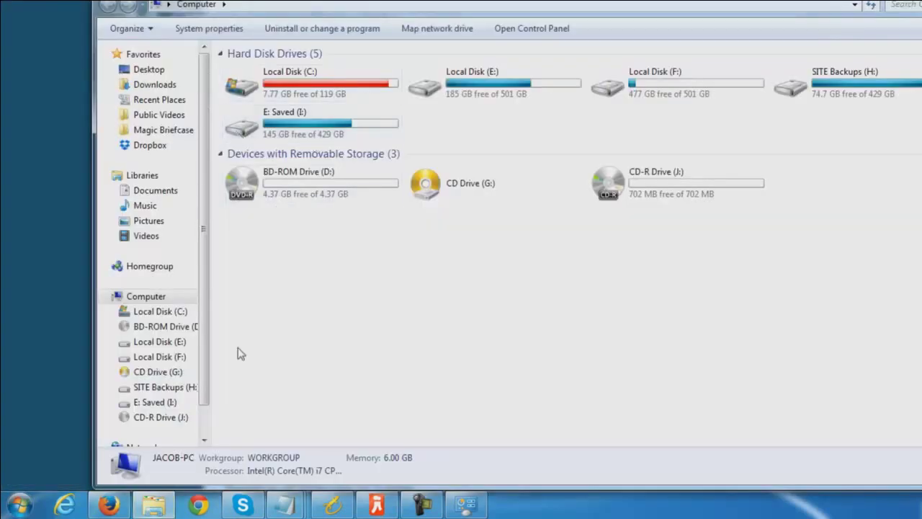
left_click(375, 81)
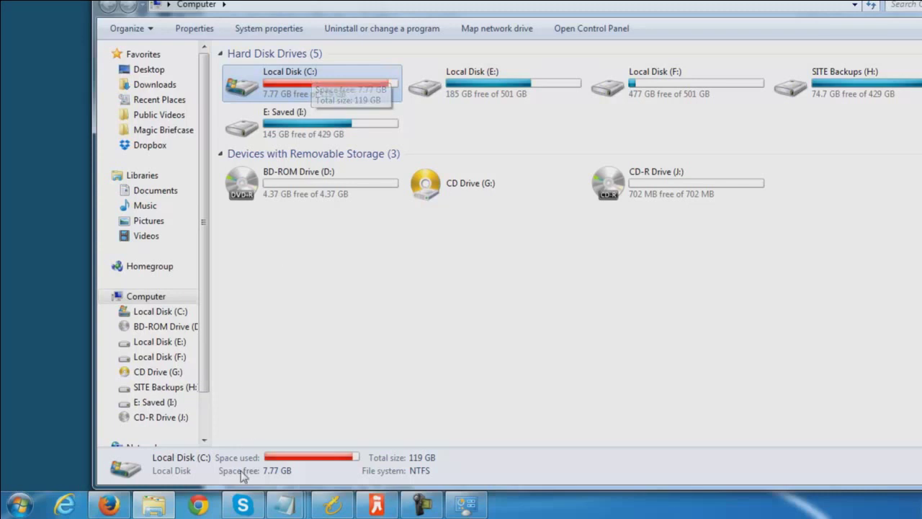
Step: Search the computer for "clean", open the tool that frees disk space by deleting unnecessary files, and scan drive C:
left_click(20, 504)
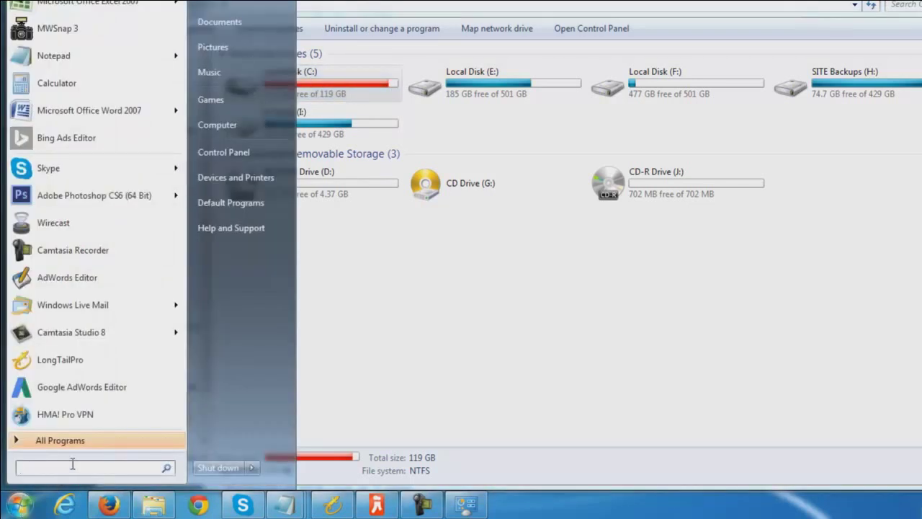
type("clean")
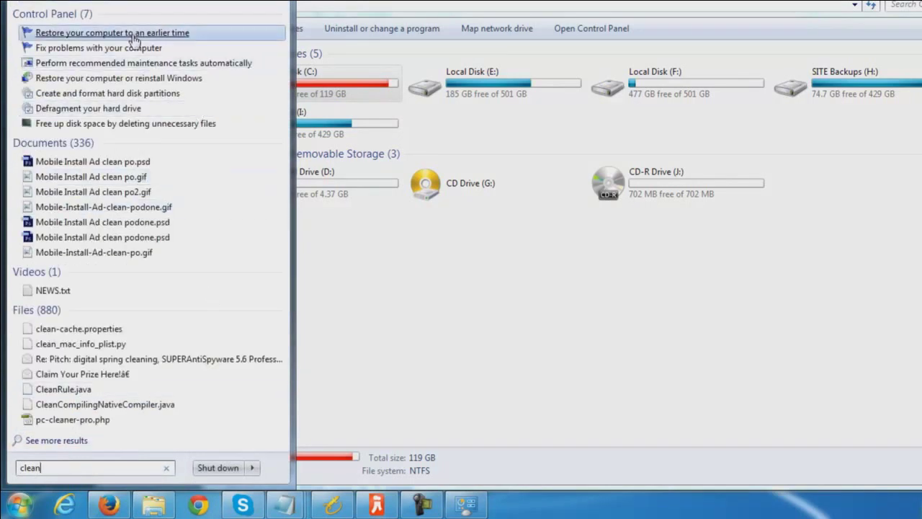
left_click(125, 124)
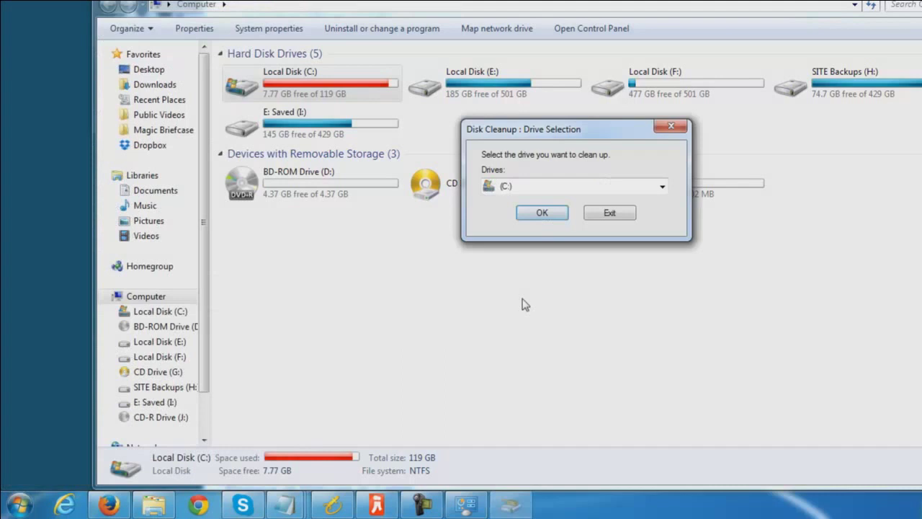
left_click(554, 216)
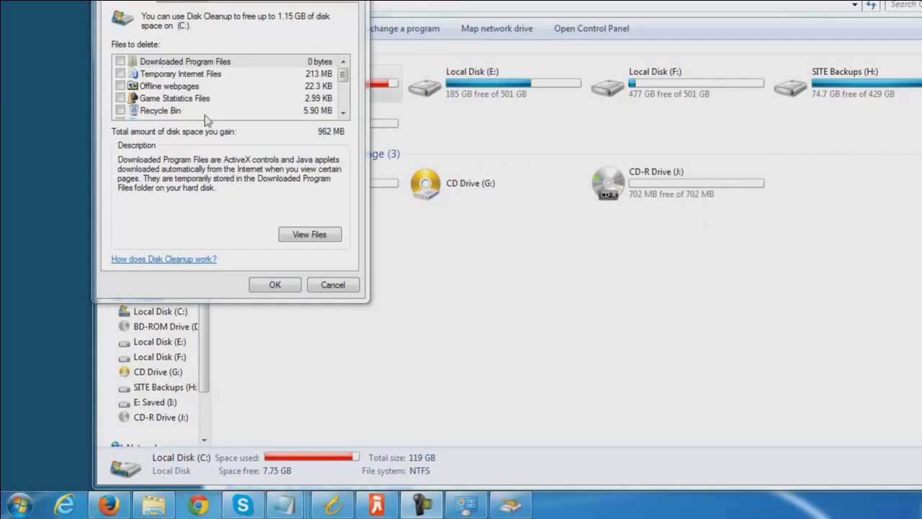
Step: Review the file categories Disk Cleanup offers to delete on C:, and close it without cleaning
left_click(343, 113)
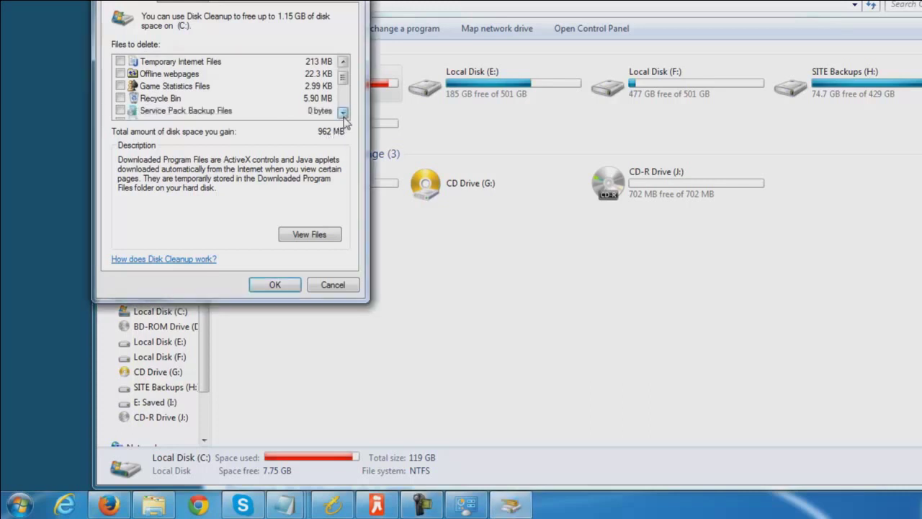
left_click(343, 113)
left_click(343, 114)
left_click(343, 113)
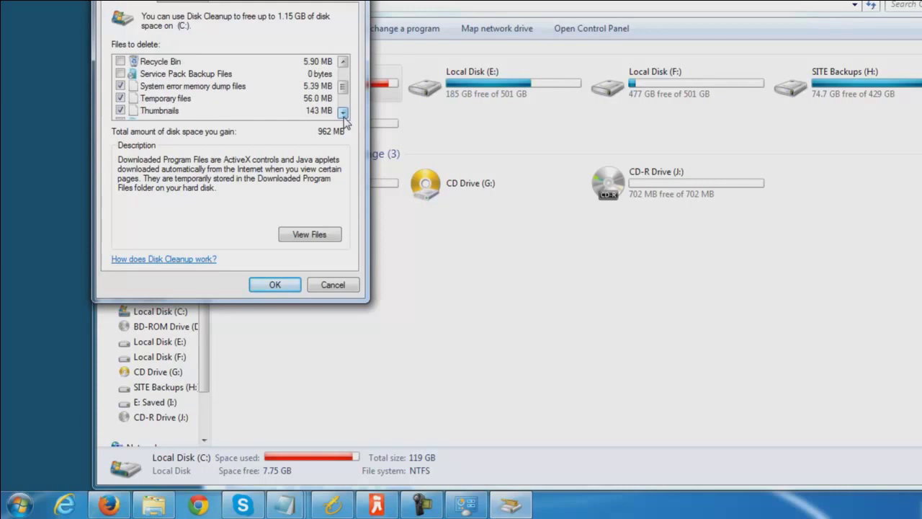
left_click(343, 113)
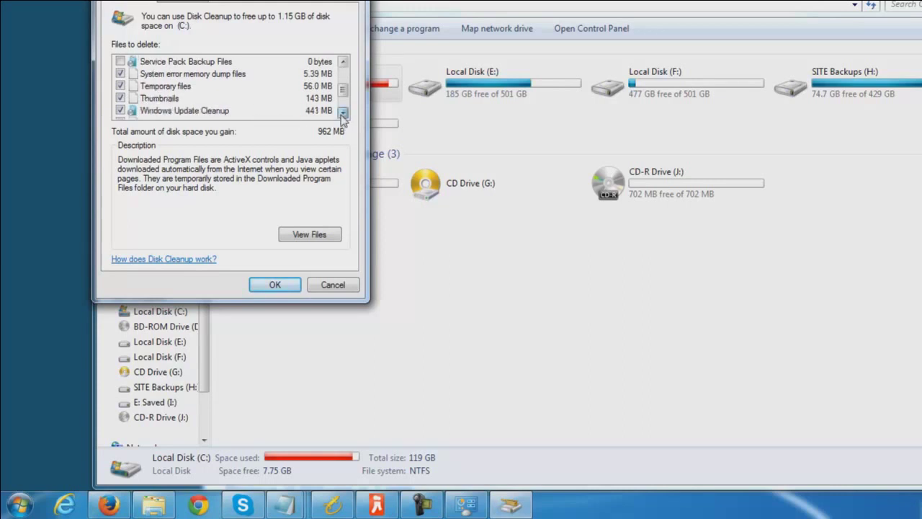
left_click(343, 113)
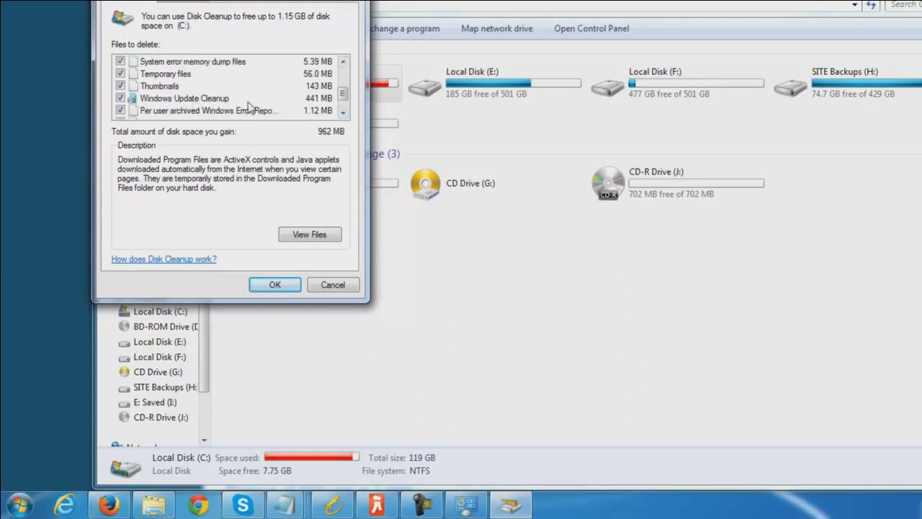
left_click(343, 113)
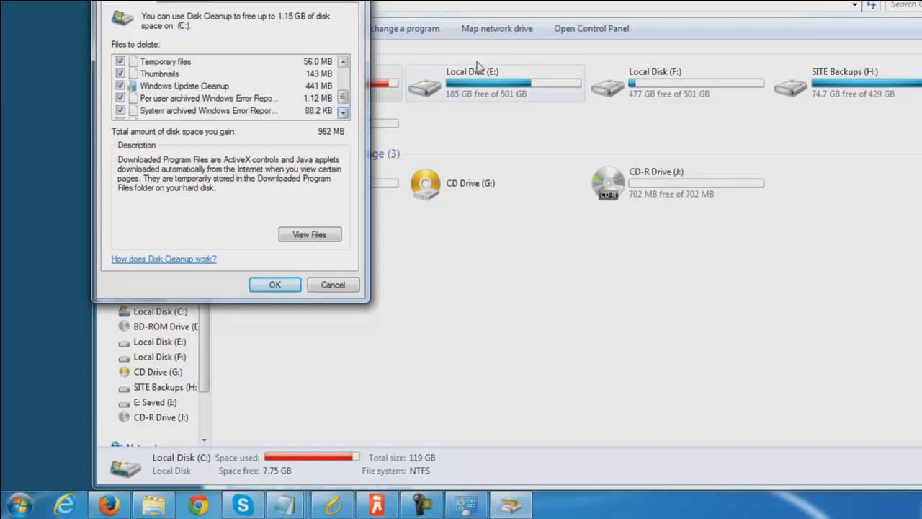
left_click(343, 114)
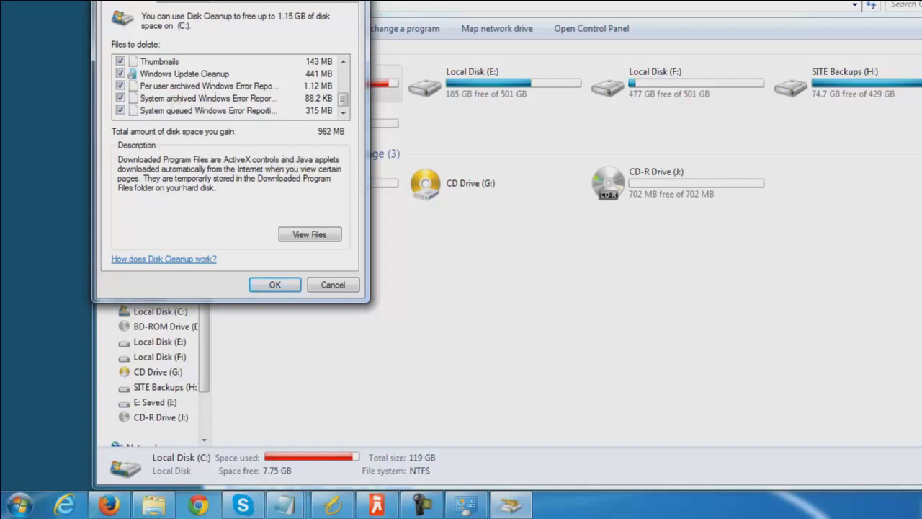
left_click_drag(286, 0, 326, 37)
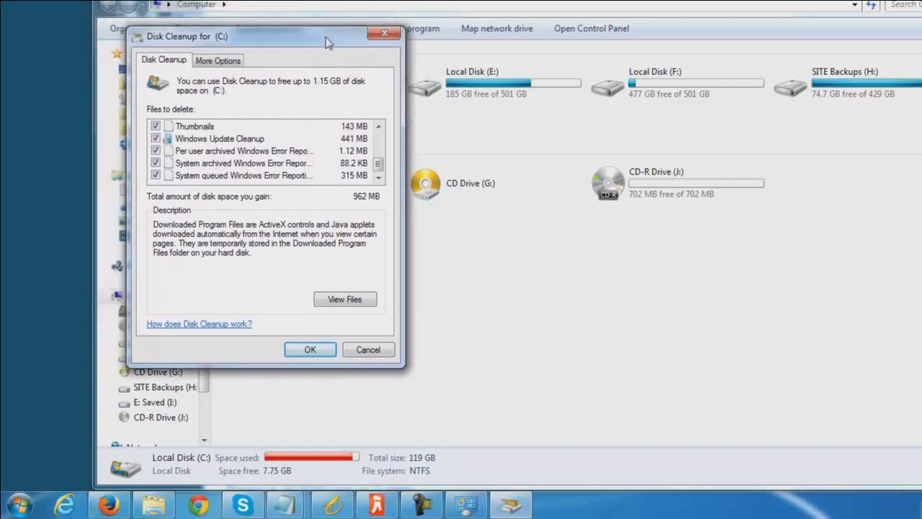
left_click(390, 33)
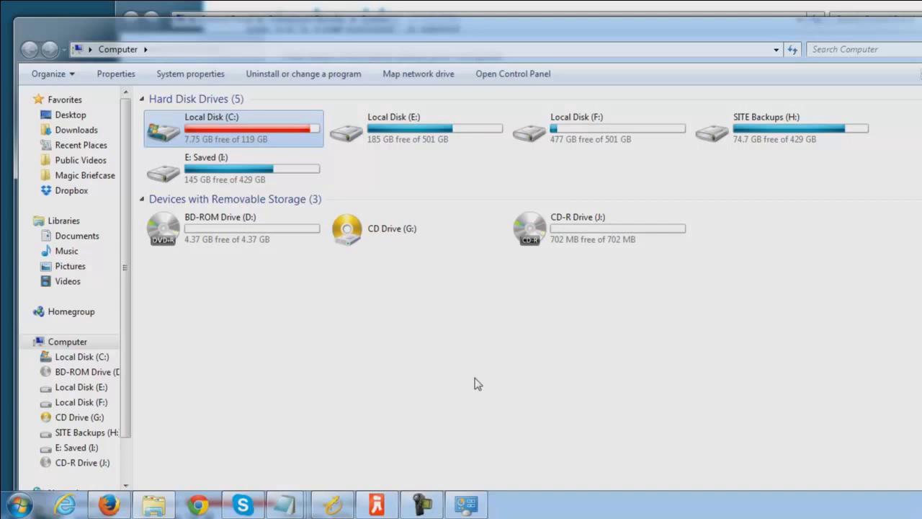
Step: Quit Skype, deselect the C: drive and move the Computer window slightly higher
right_click(245, 505)
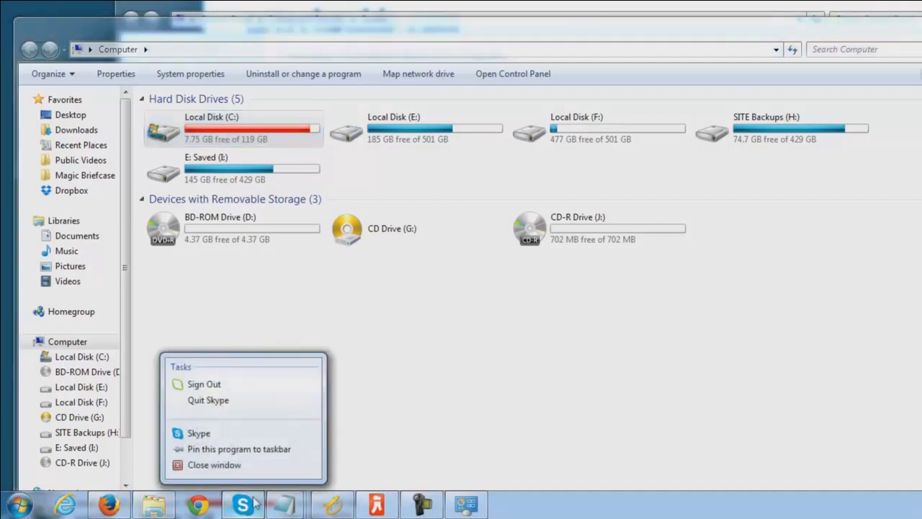
left_click(218, 400)
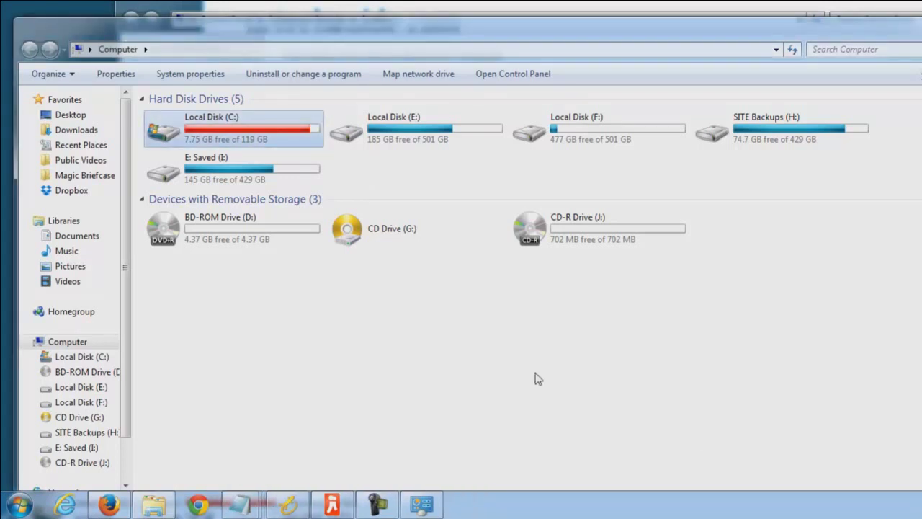
left_click(537, 379)
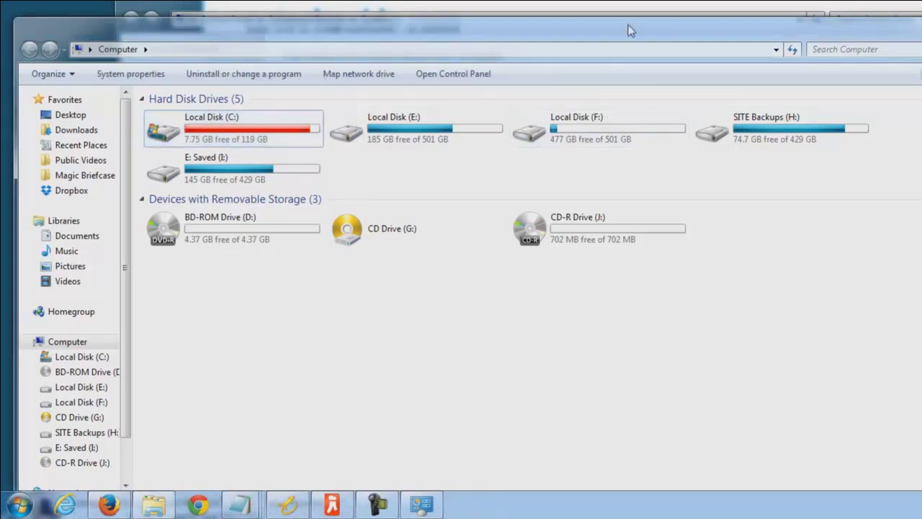
left_click_drag(631, 30, 639, 18)
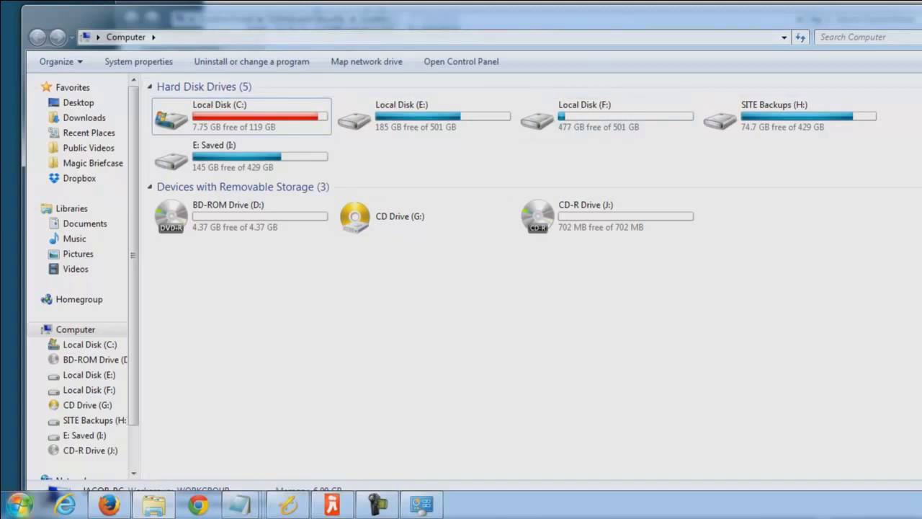
left_click(20, 504)
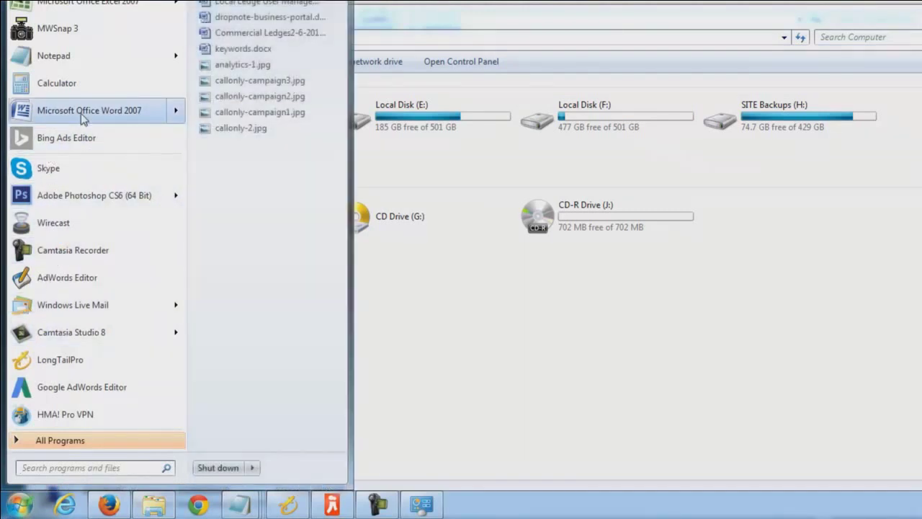
left_click(80, 113)
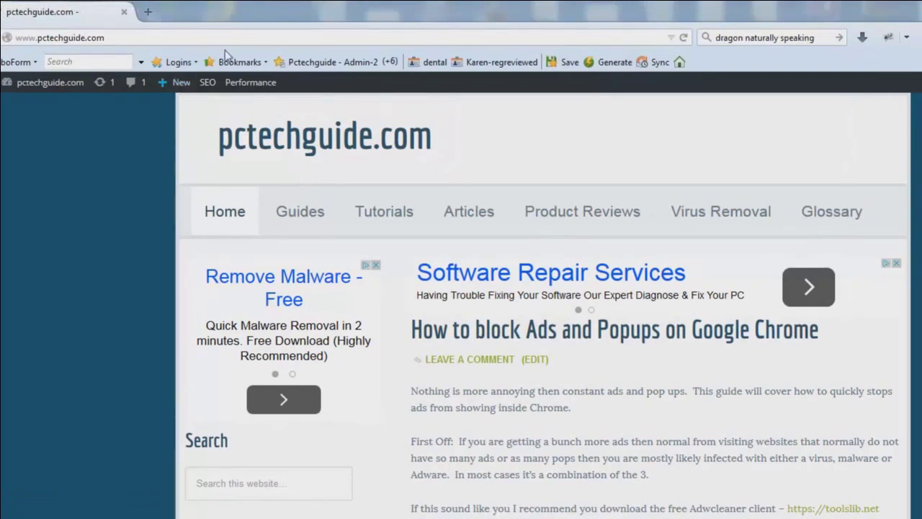
left_click(248, 35)
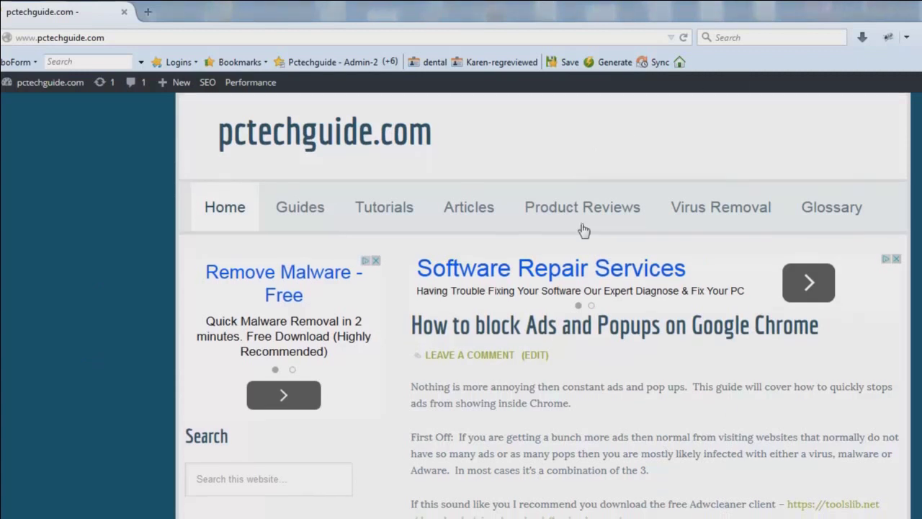
scroll(583, 230, "down", 3)
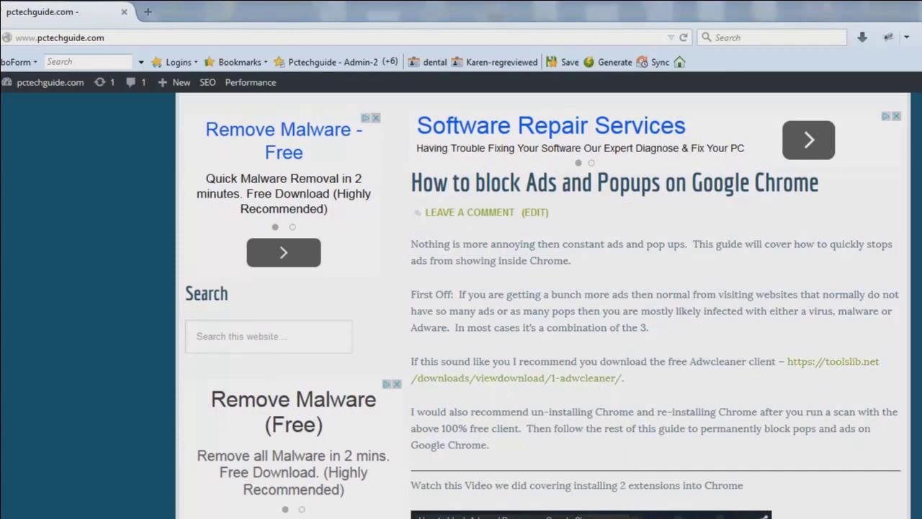
Step: Bring up the Computer window over the web browser and move it higher on the desktop
key("super+e")
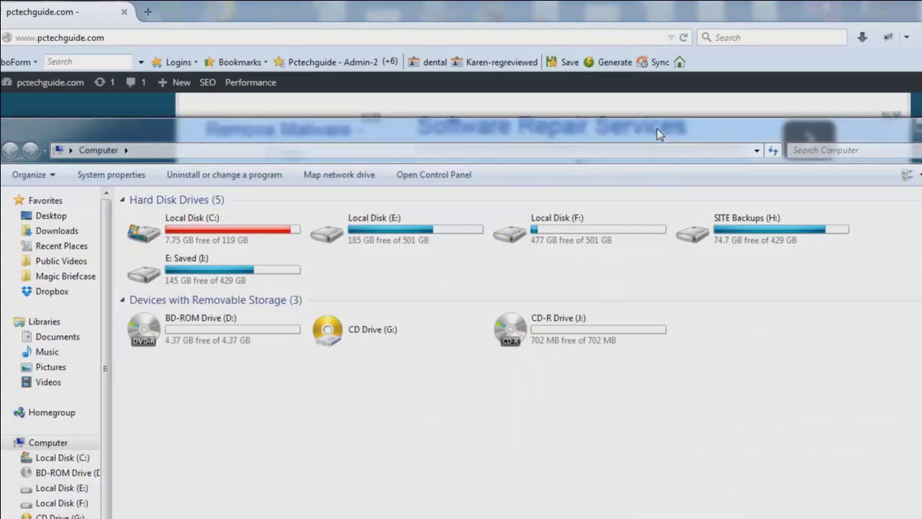
left_click_drag(657, 134, 677, 48)
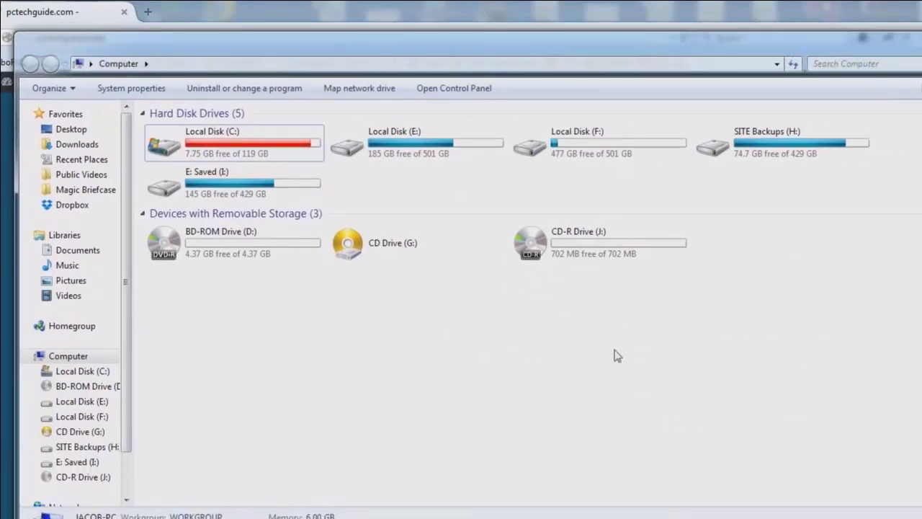